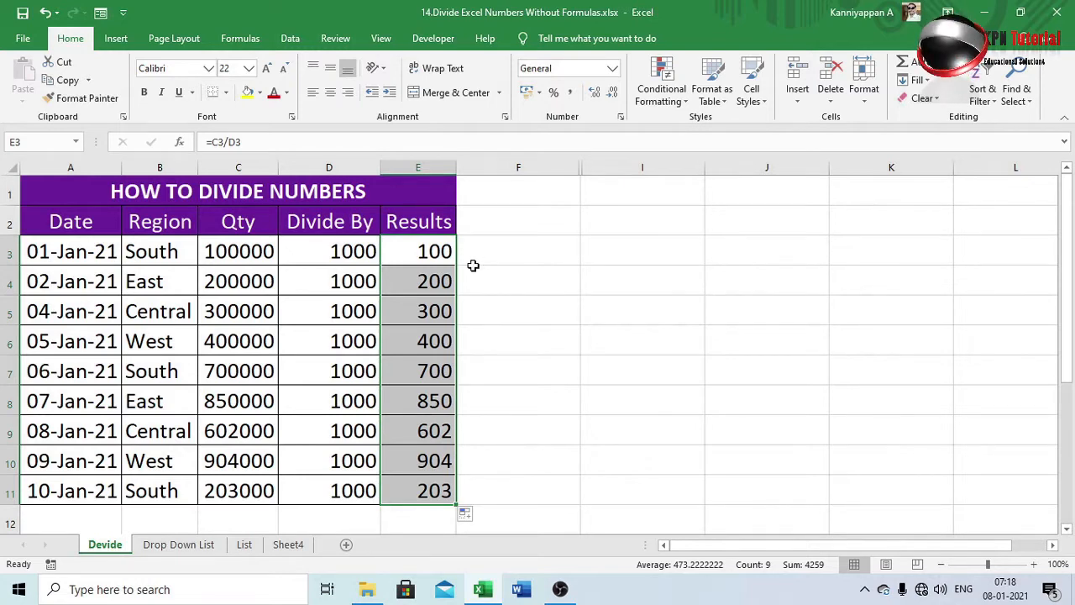
Delete the Divide By and Results columns, D and E, from the Devide sheet
left_click(501, 307)
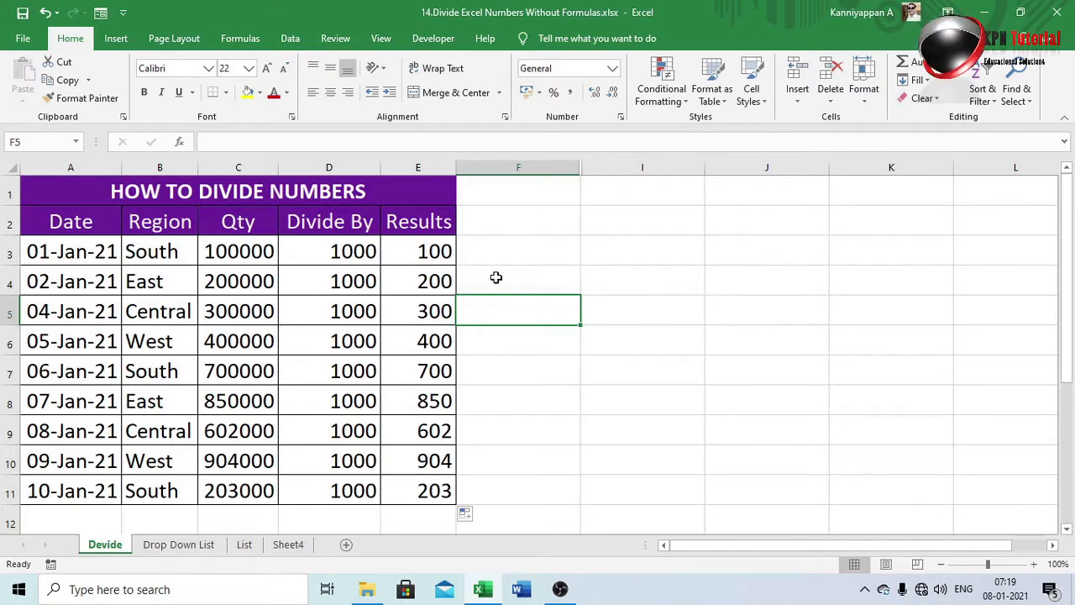
left_click(492, 273)
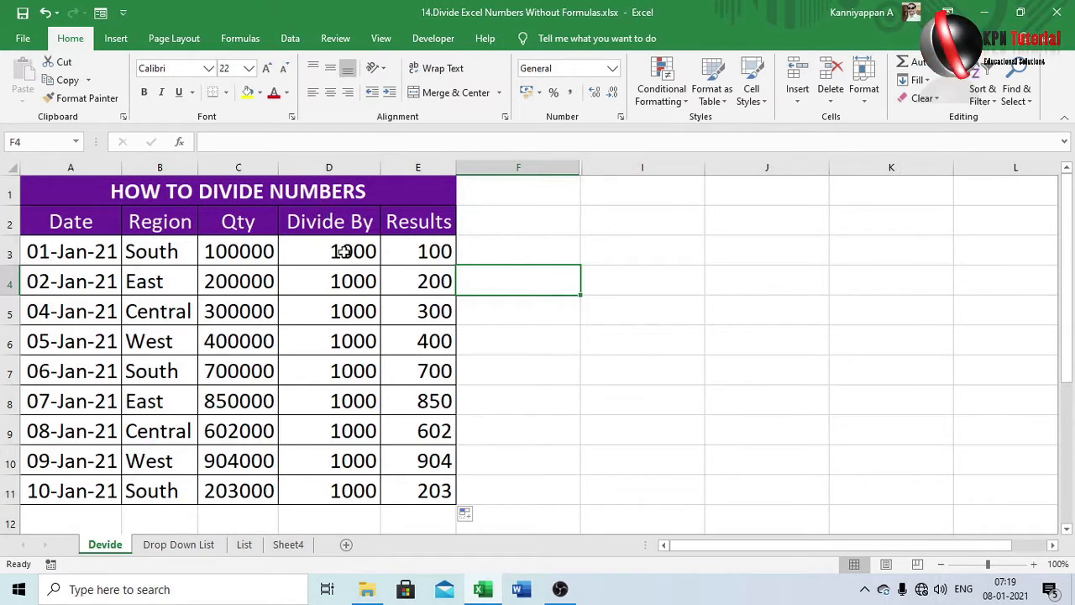
left_click_drag(331, 165, 395, 161)
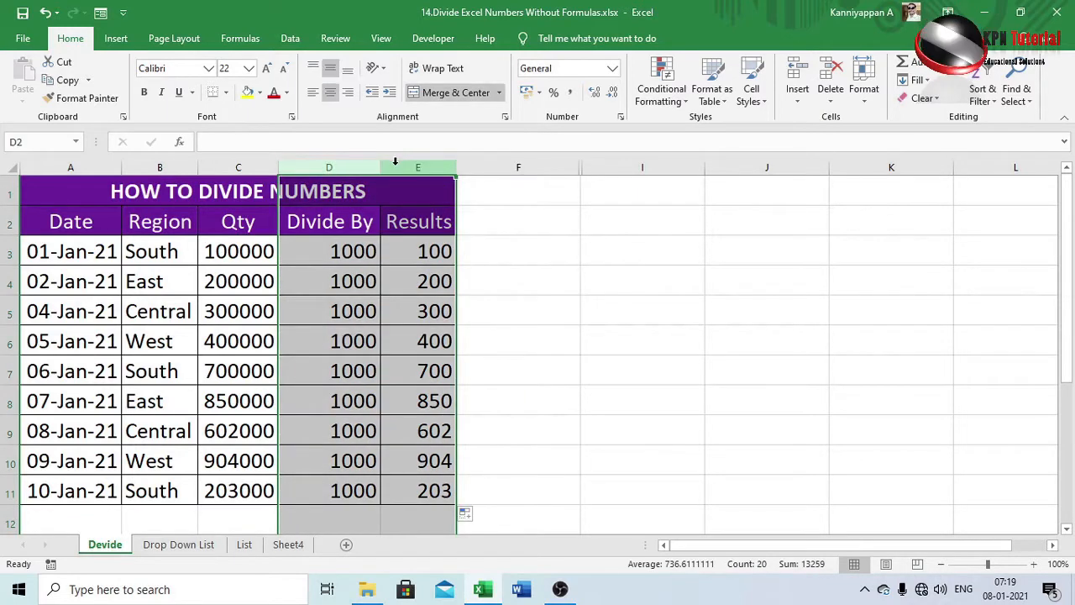
key("ctrl+minus")
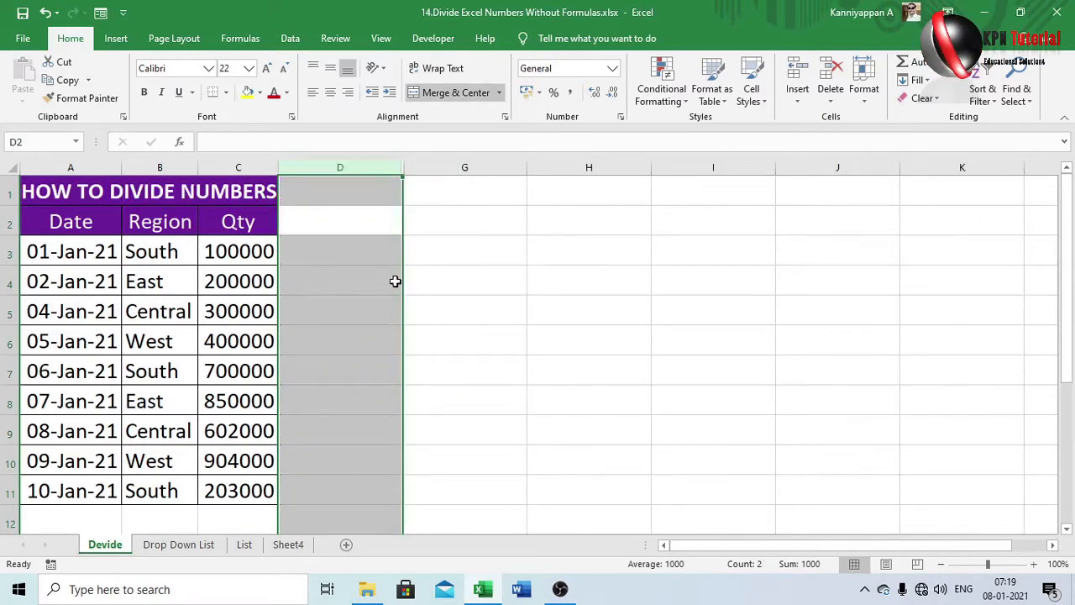
left_click(371, 271)
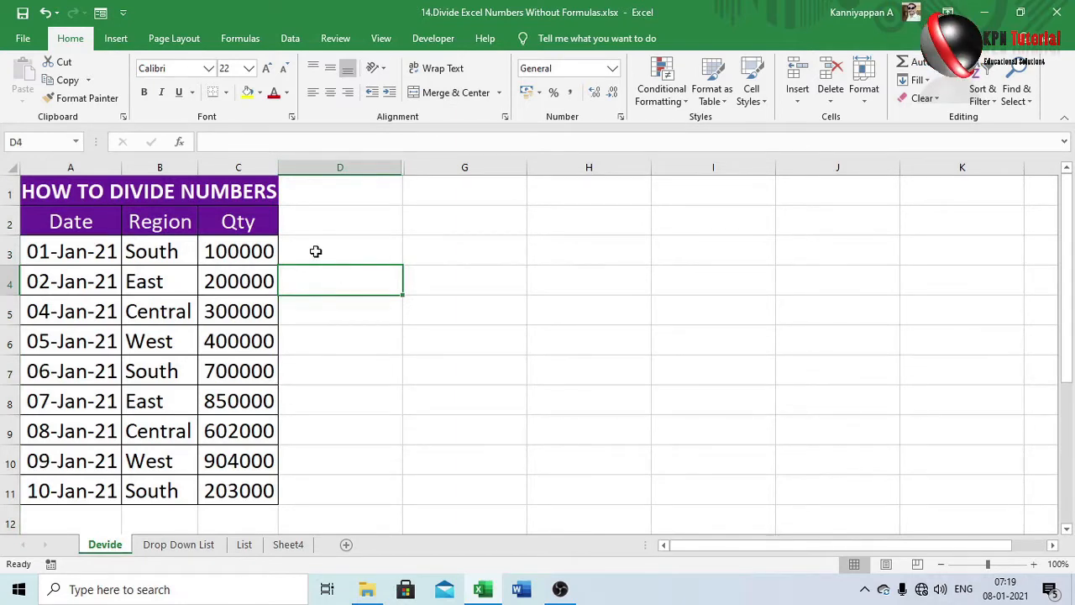
Unhide the hidden columns E and F between columns D and G
left_click_drag(383, 158, 421, 159)
right_click(421, 159)
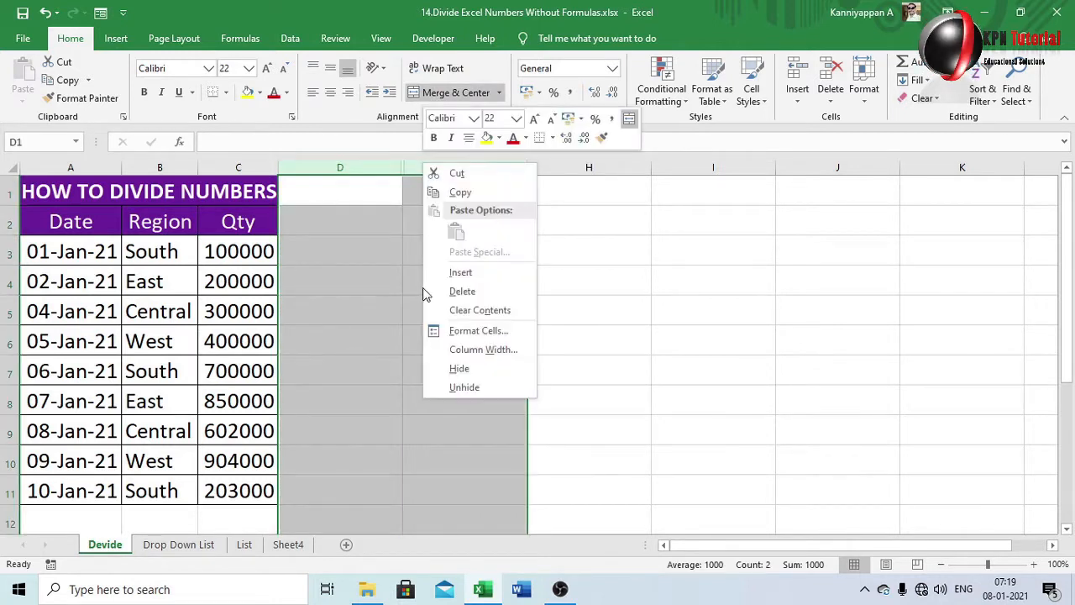
left_click(461, 387)
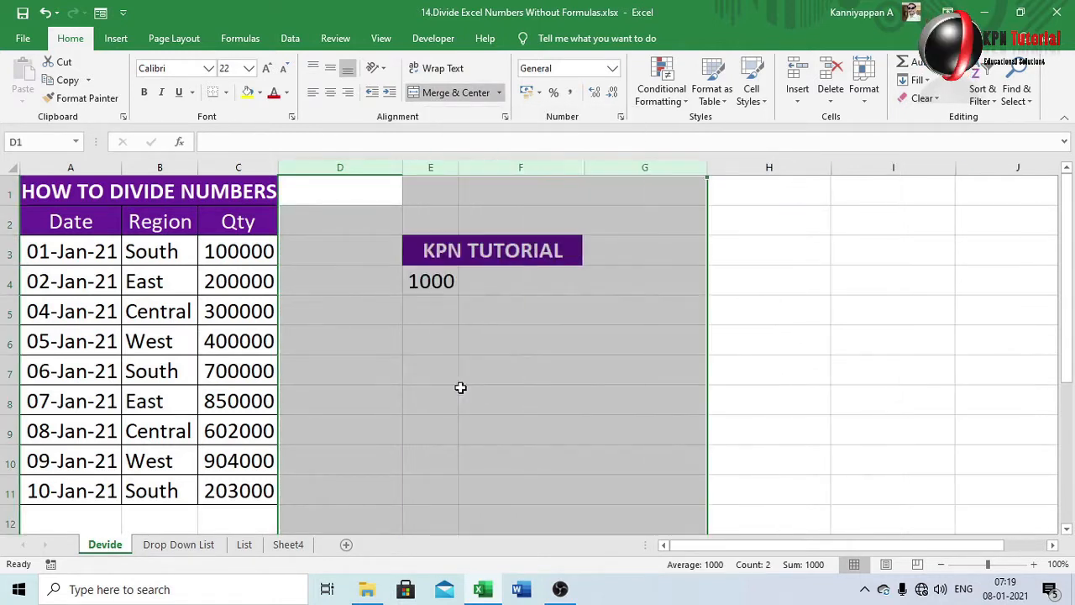
left_click(428, 282)
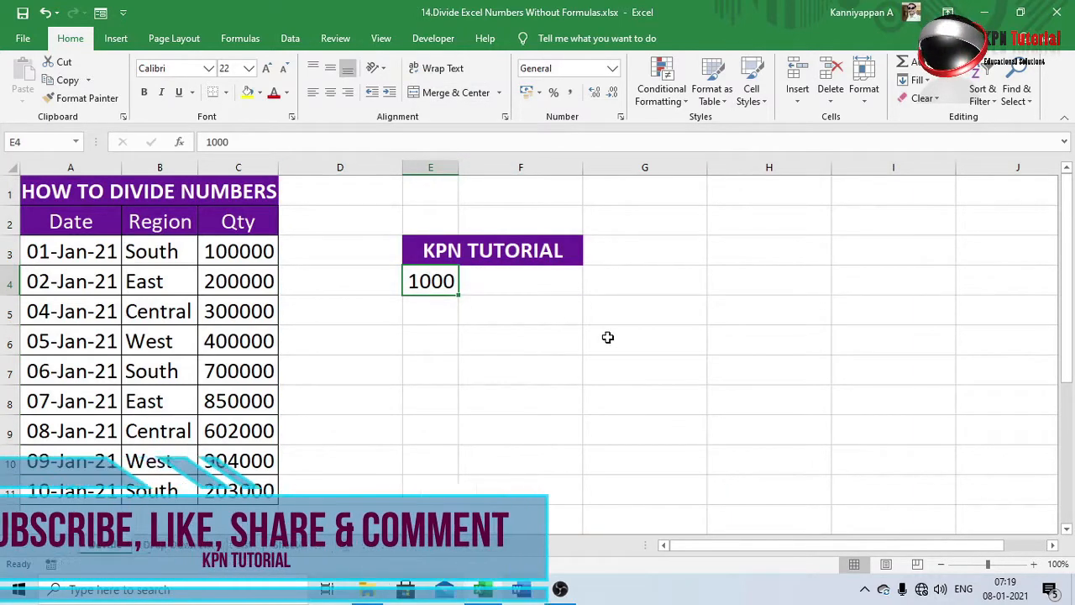
left_click(465, 347)
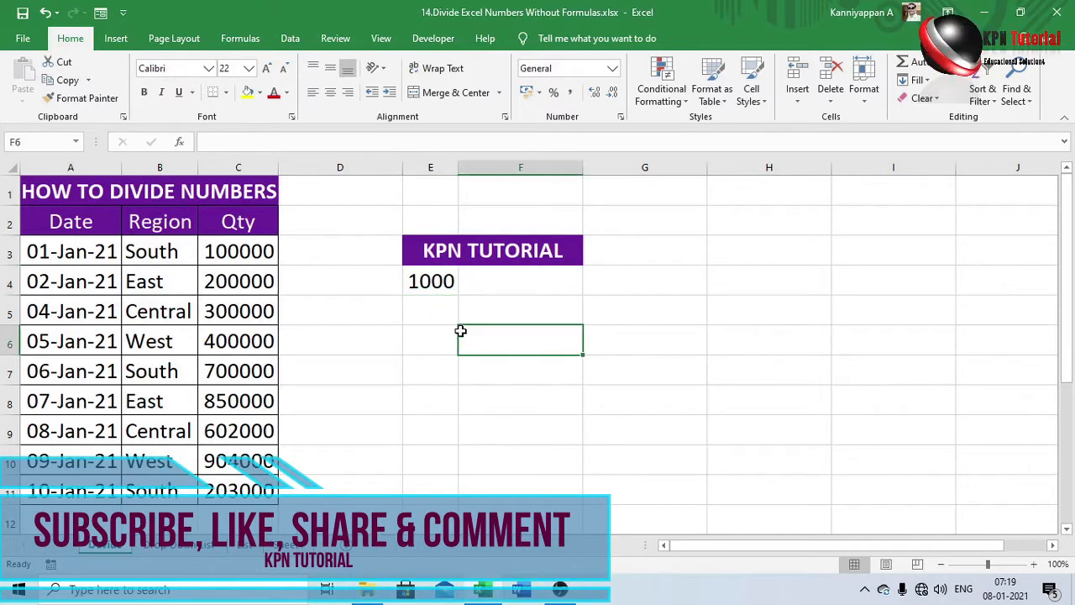
Copy the divisor 1000 from cell E4
left_click(437, 285)
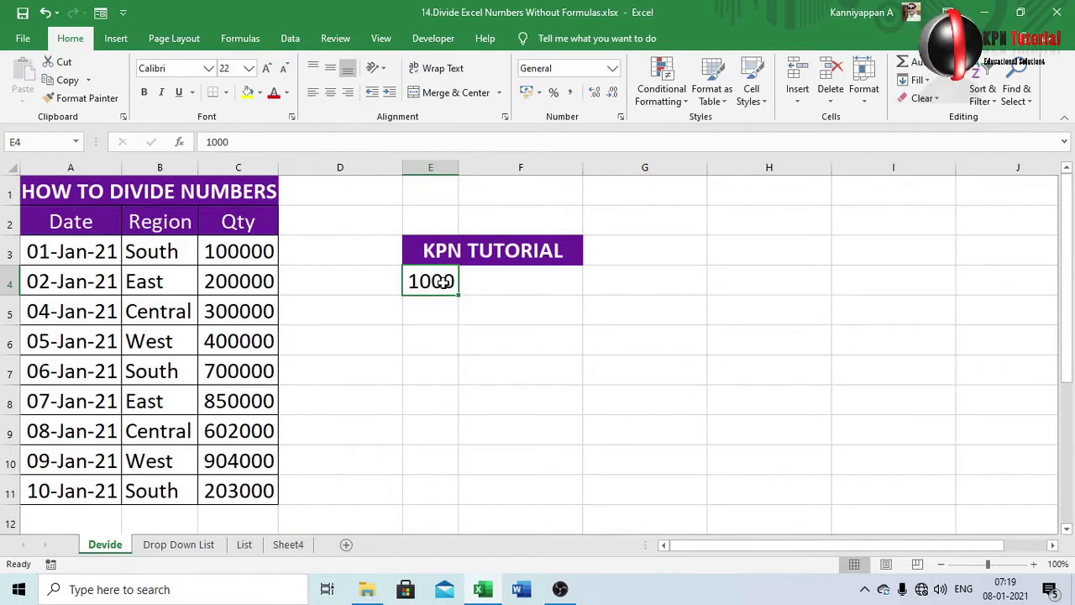
right_click(444, 284)
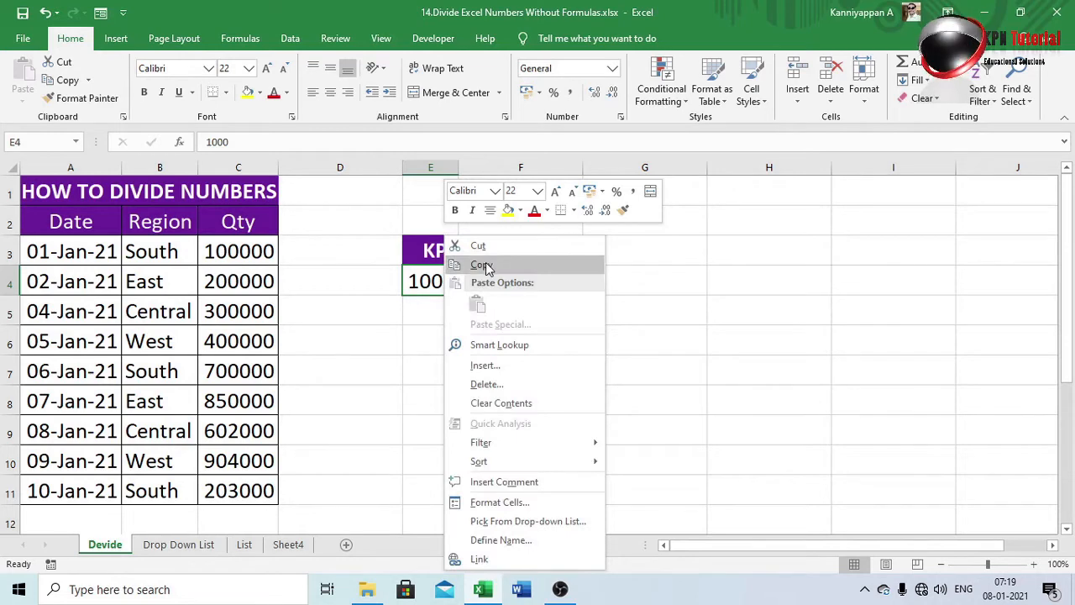
left_click(408, 276)
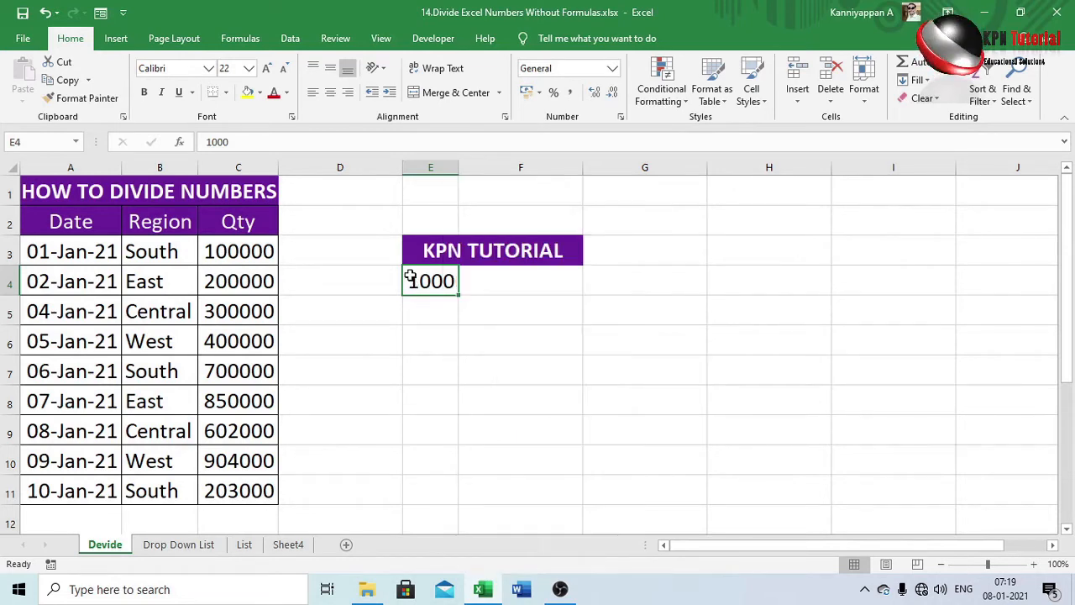
left_click(23, 38)
left_click(25, 38)
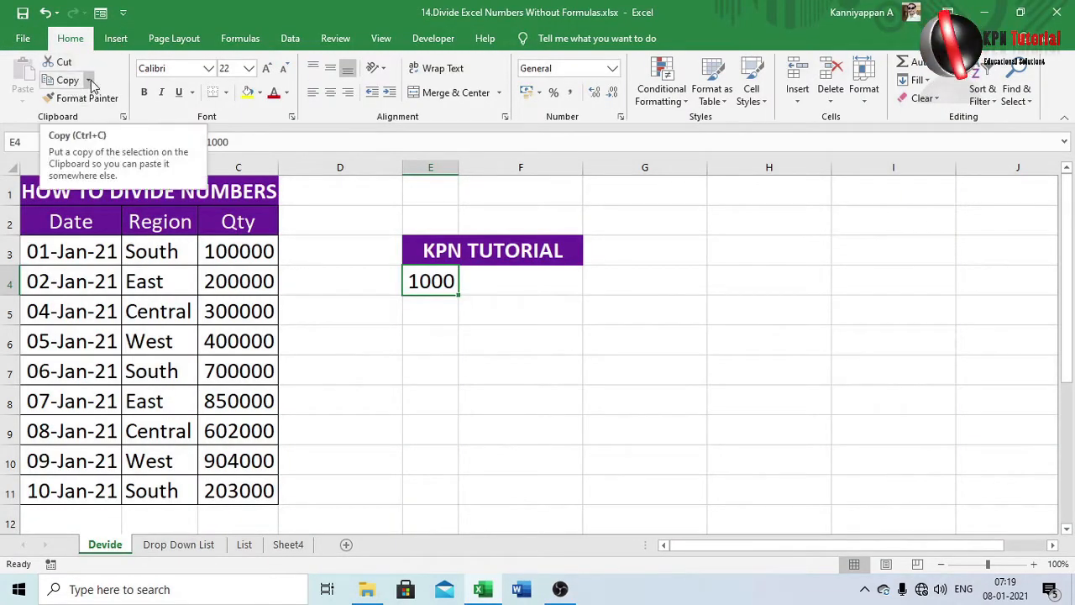
left_click(88, 80)
left_click(82, 101)
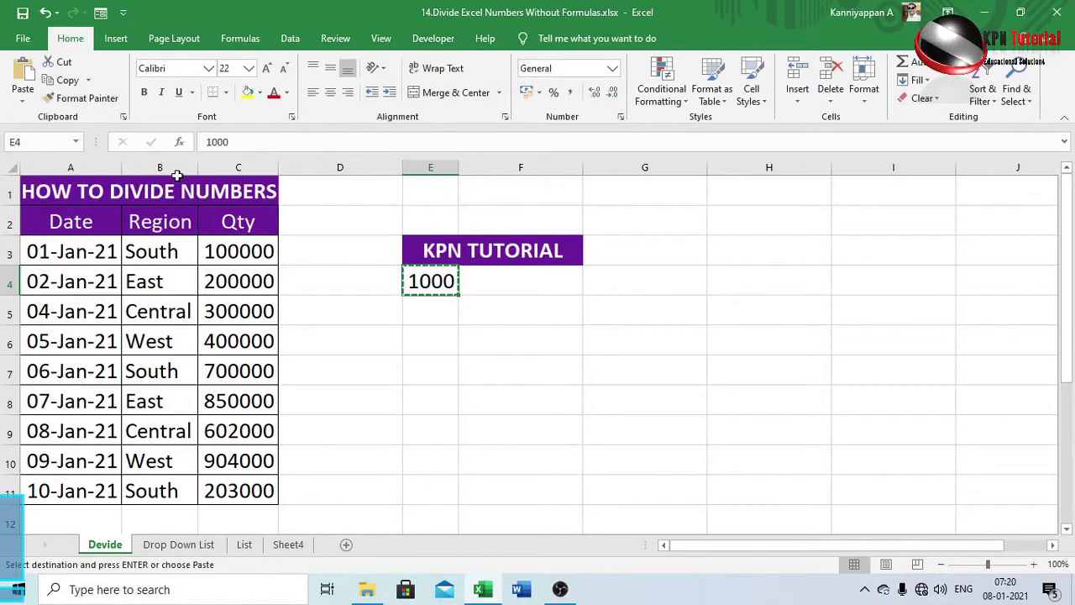
key("Escape")
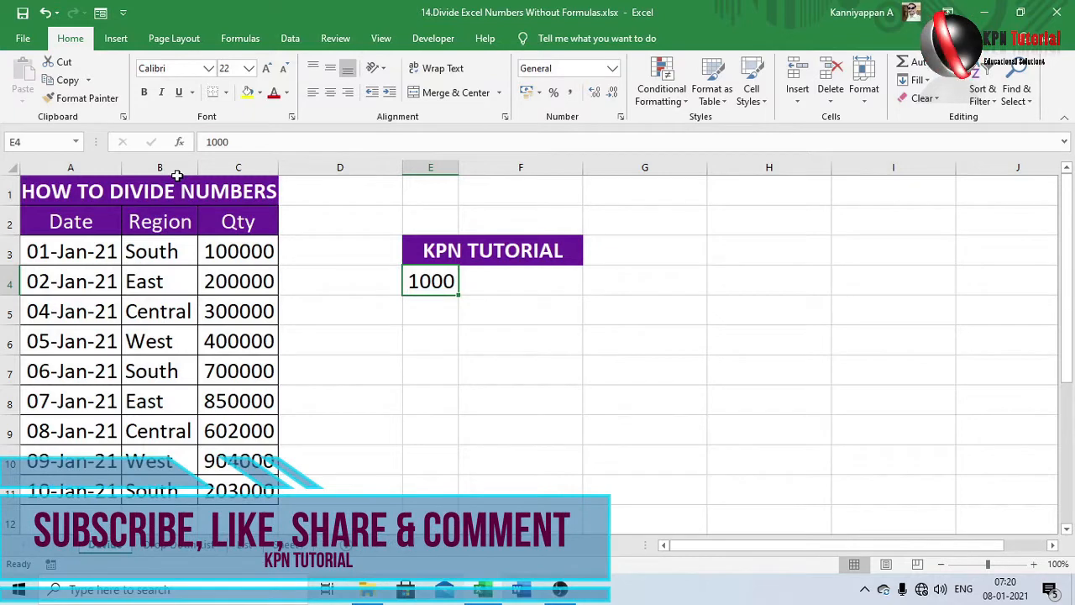
key("ctrl+c")
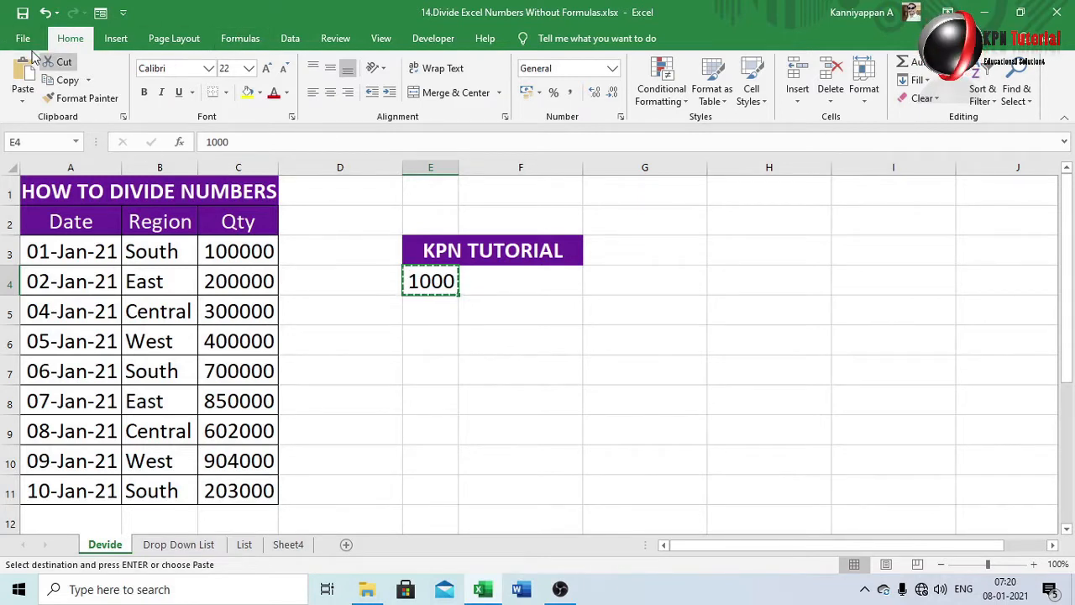
left_click(24, 106)
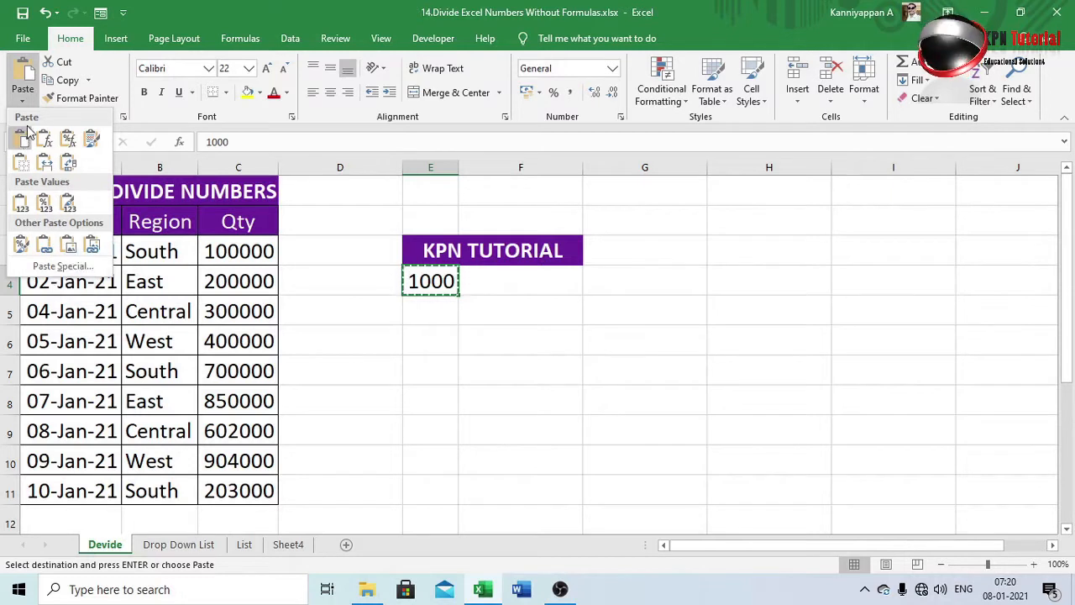
left_click(62, 269)
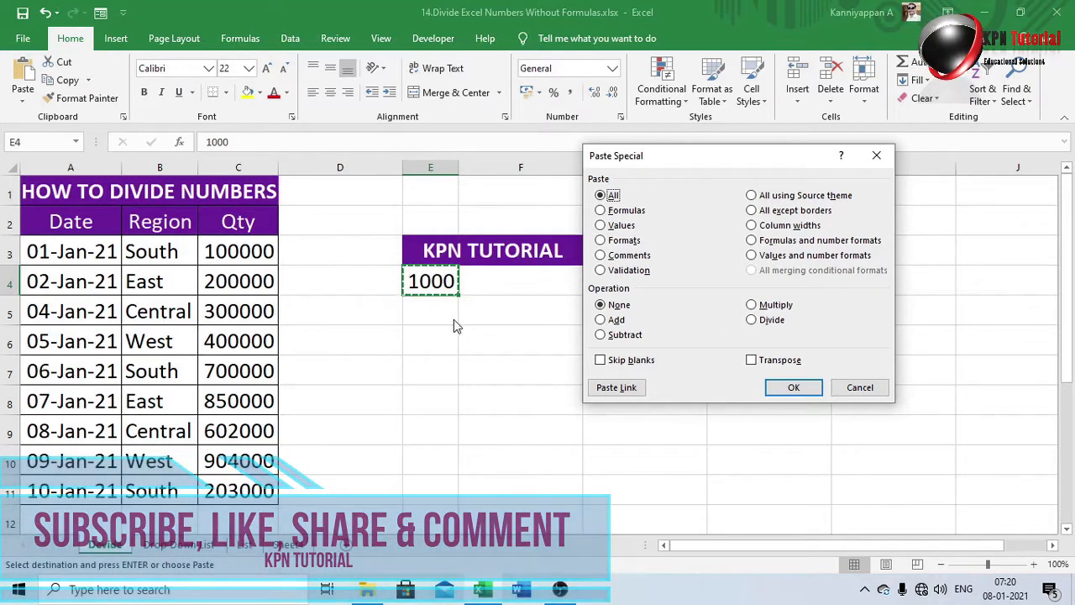
left_click(876, 155)
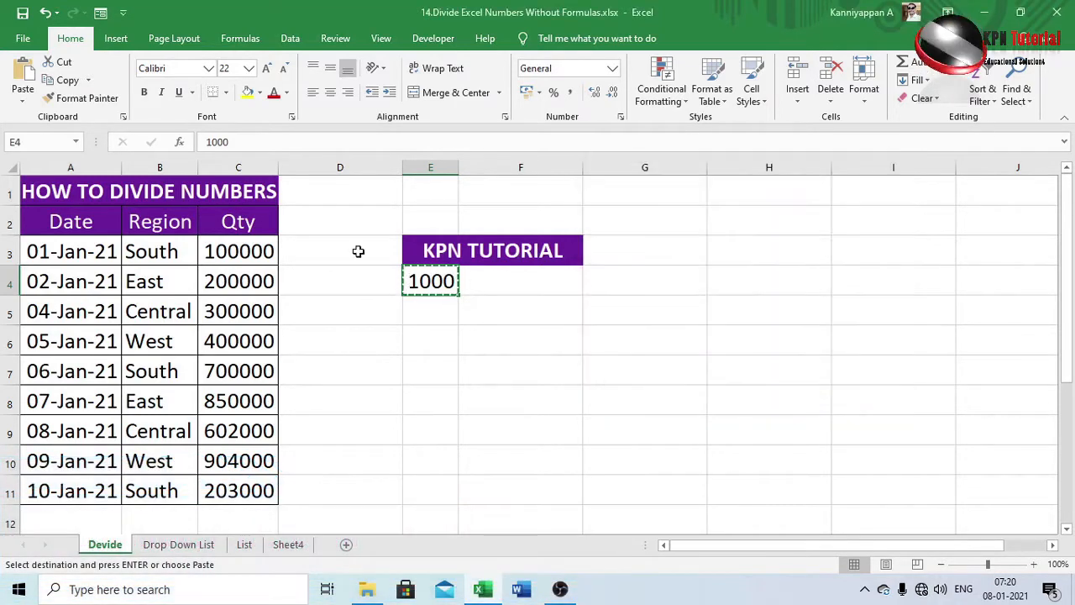
Divide the Qty value in C3 by the copied 1000 using Paste Special with the Divide operation, and clear the copy selection
left_click(252, 252)
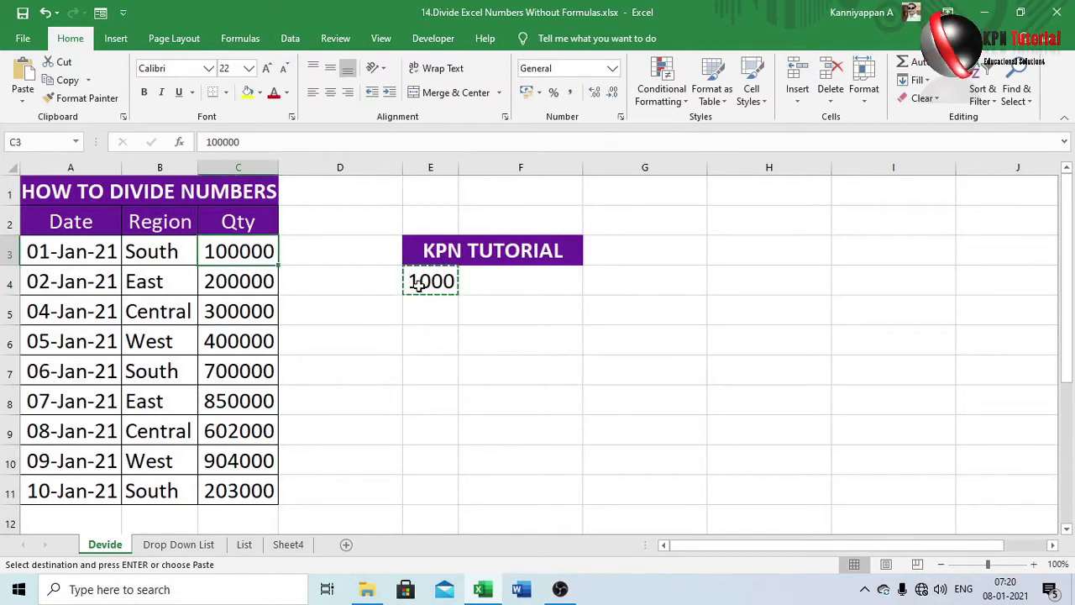
left_click(20, 102)
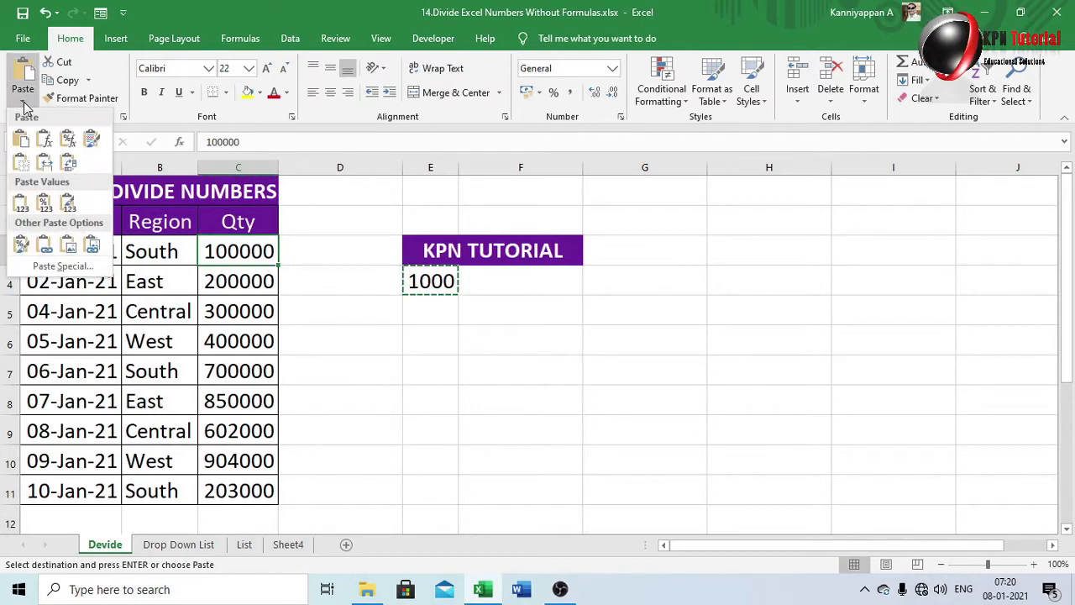
left_click(52, 265)
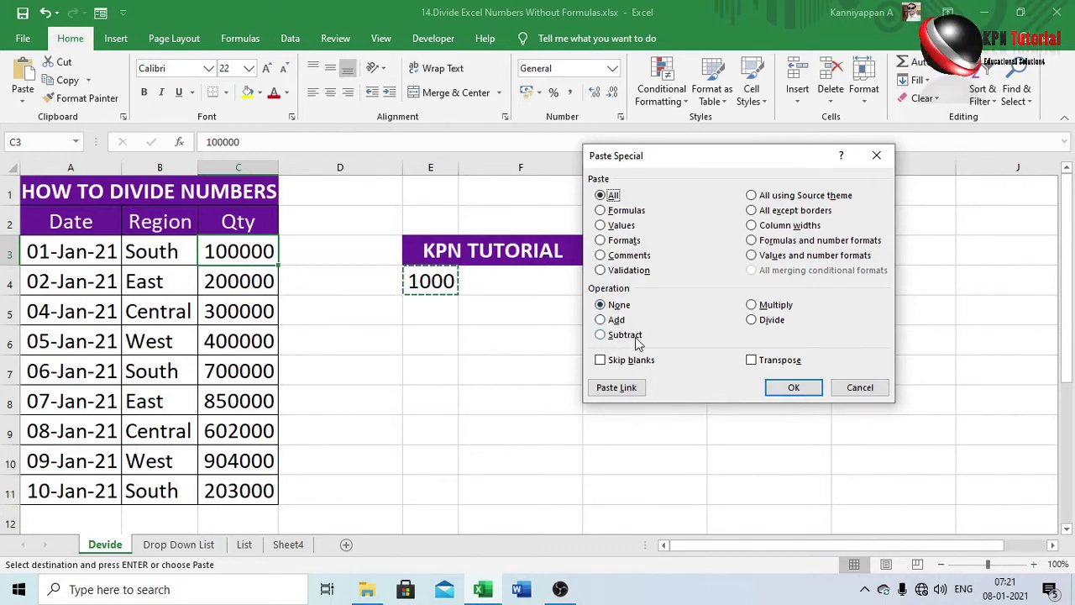
left_click(753, 320)
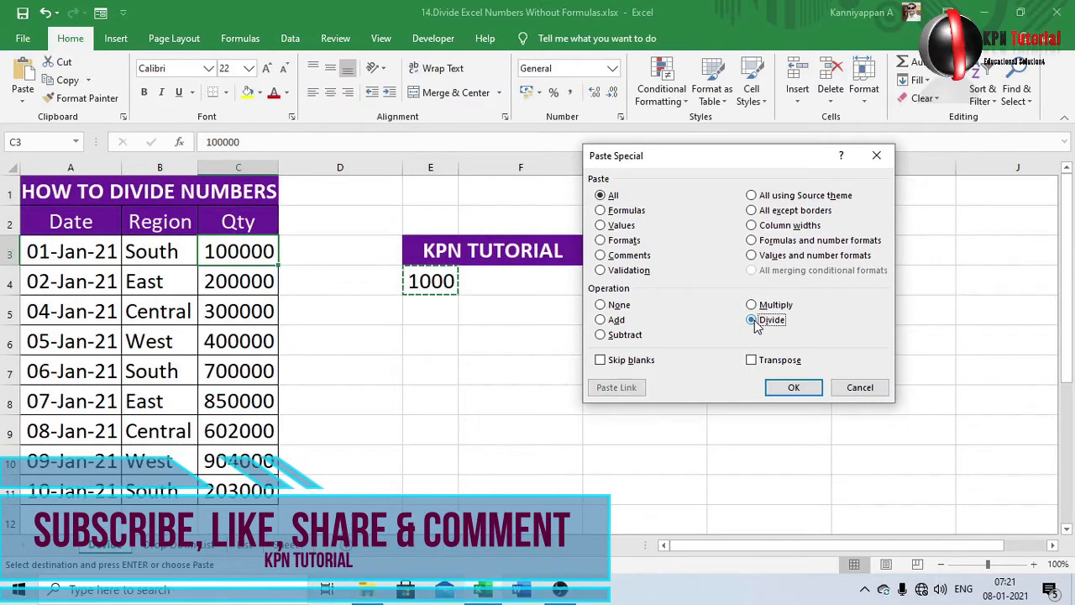
left_click(794, 391)
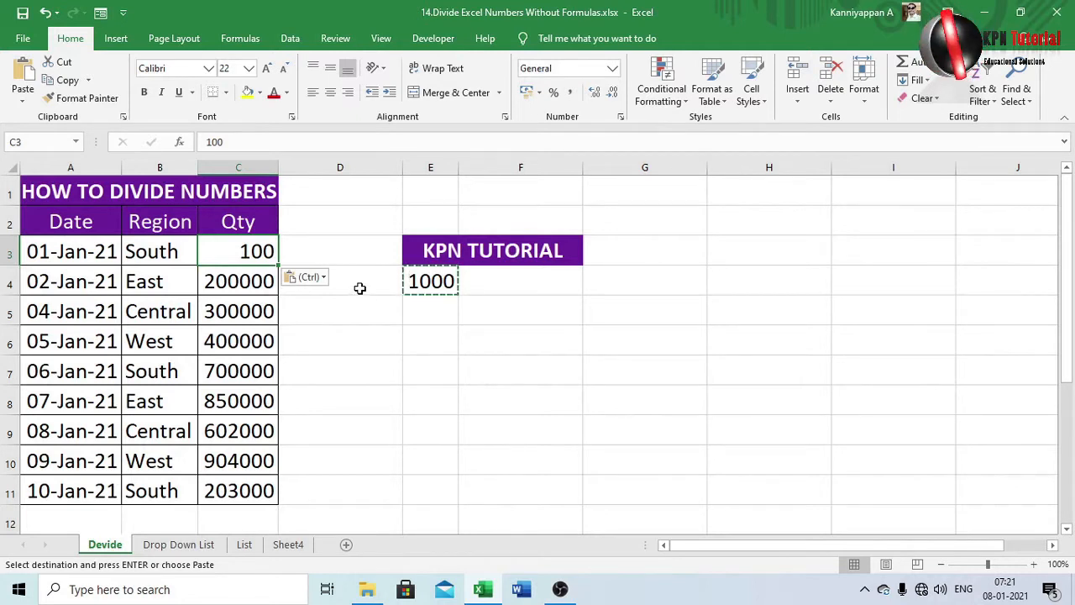
key("Escape")
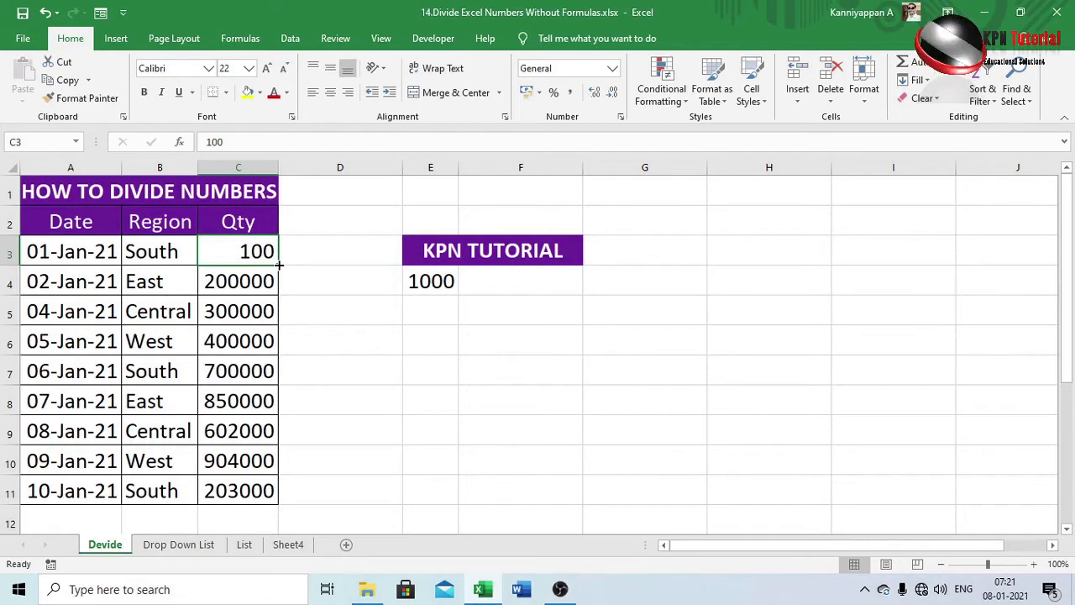
Try to fill the C3 quantity down through C11, and undo the fill
left_click_drag(278, 265, 284, 506)
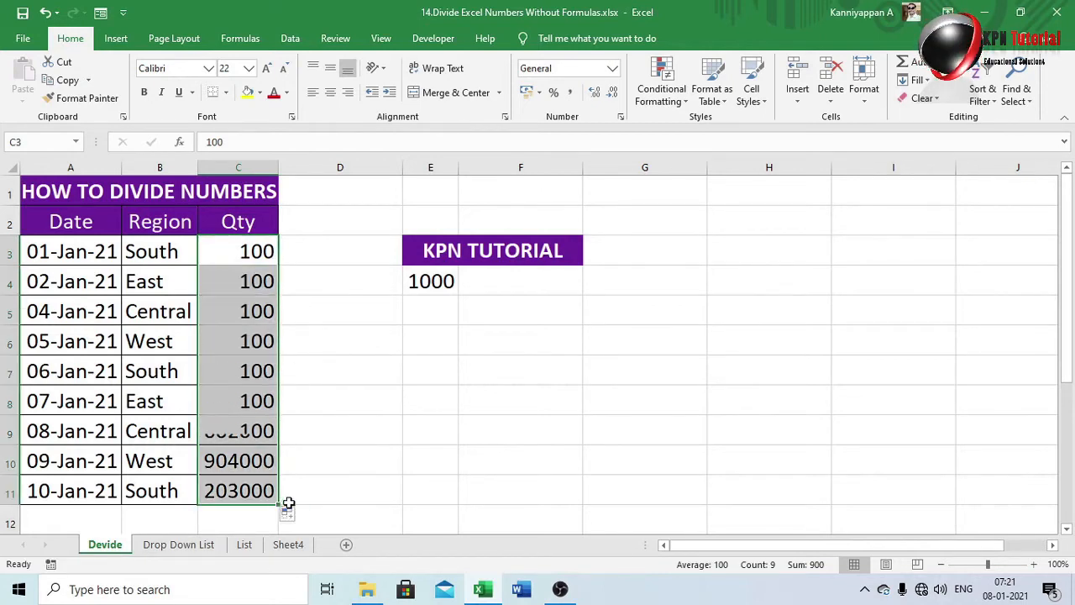
left_click(325, 248)
left_click_drag(243, 250, 243, 490)
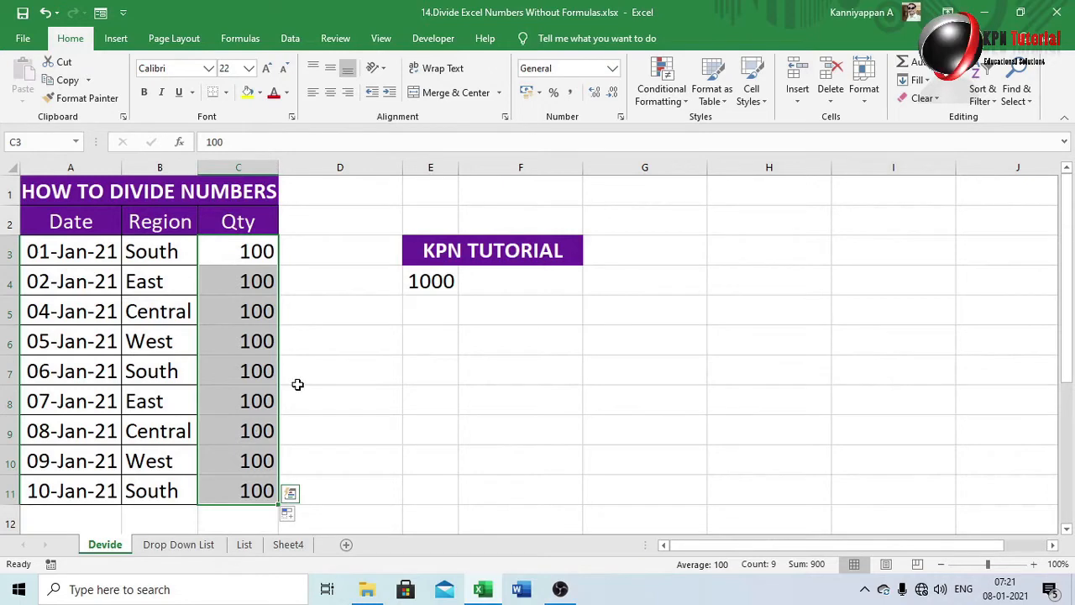
key("ctrl+z")
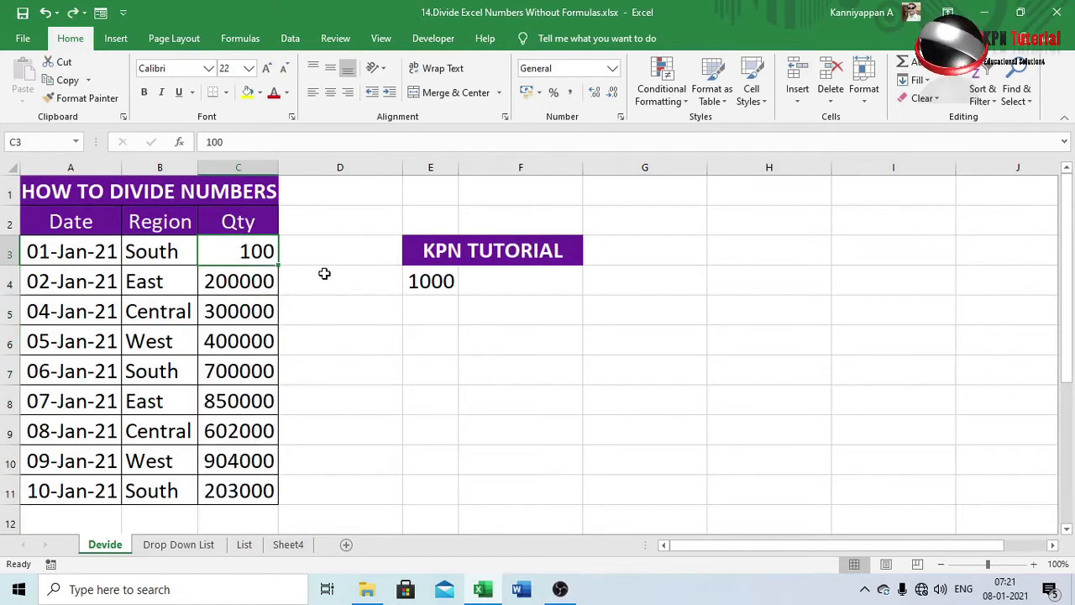
Copy the divisor 1000 from E4 and divide the Qty value in C4 by it using Paste Special with the Divide operation
left_click(435, 288)
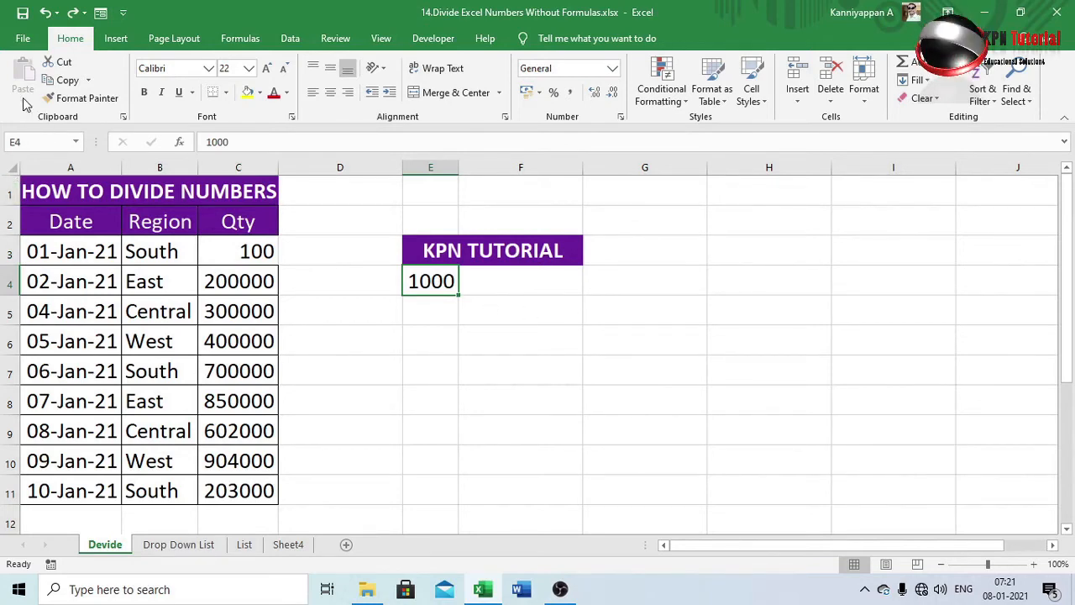
left_click(67, 80)
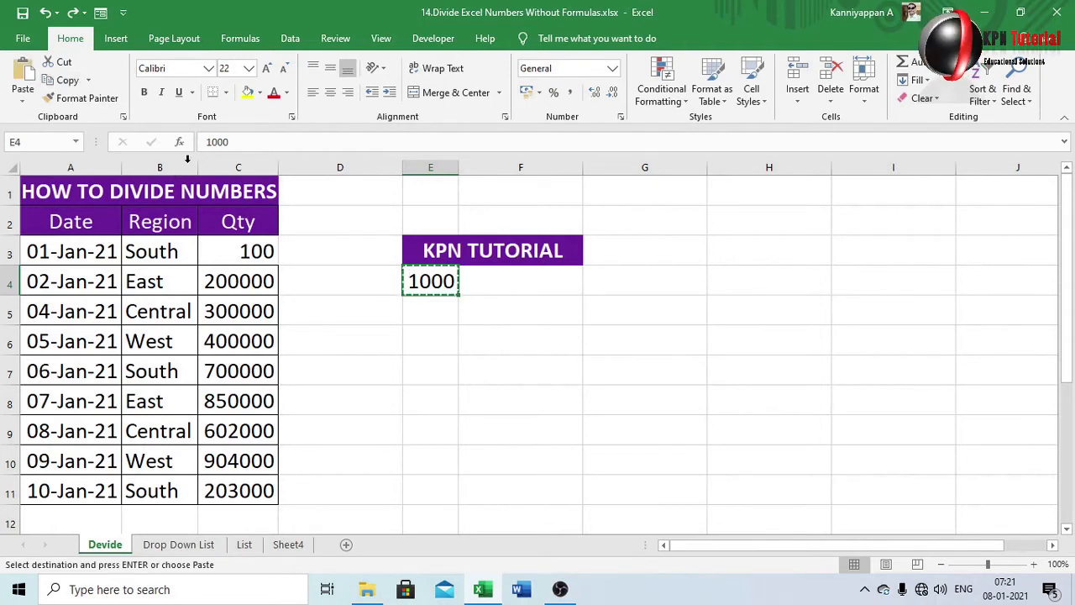
left_click(222, 284)
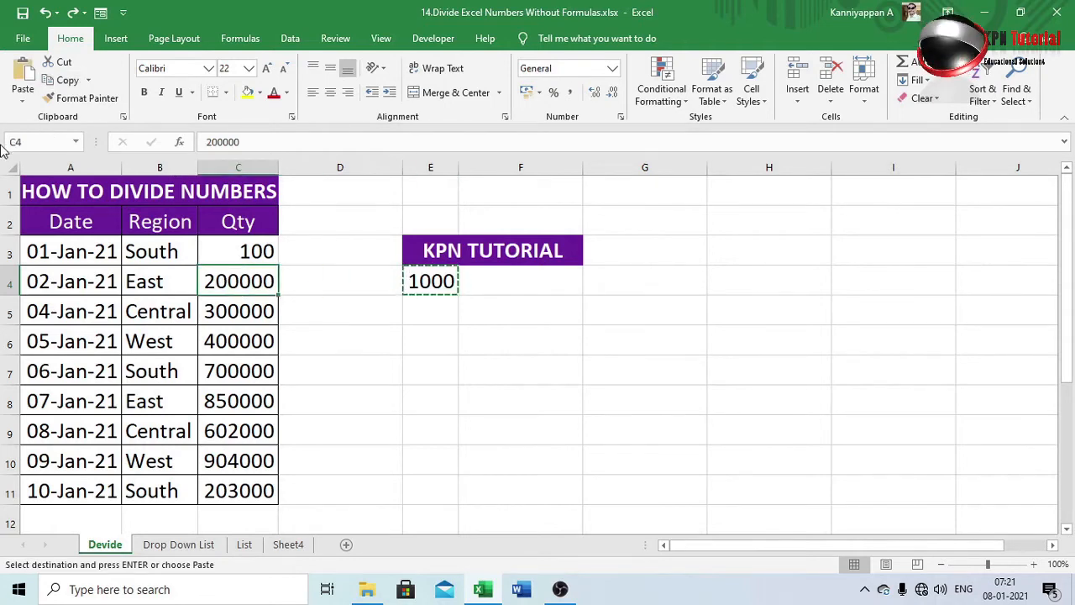
left_click(25, 101)
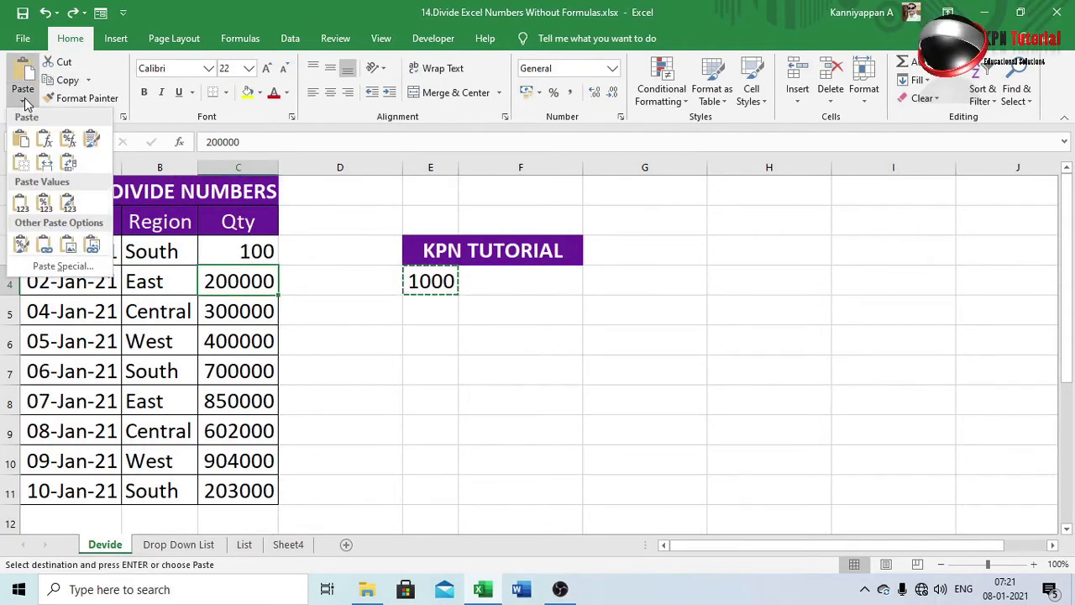
left_click(42, 270)
left_click(764, 320)
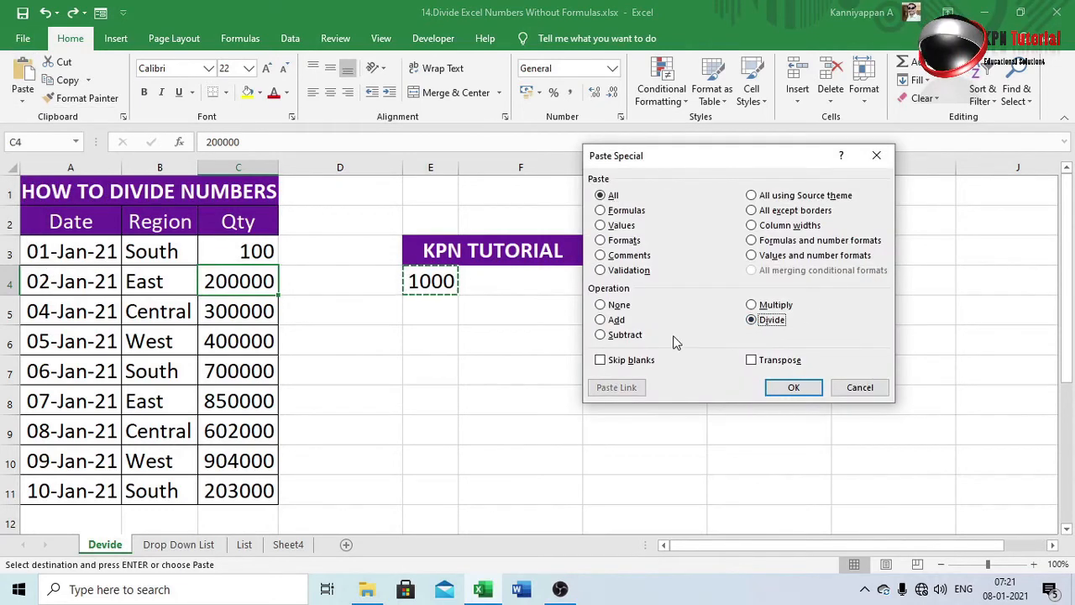
left_click(792, 388)
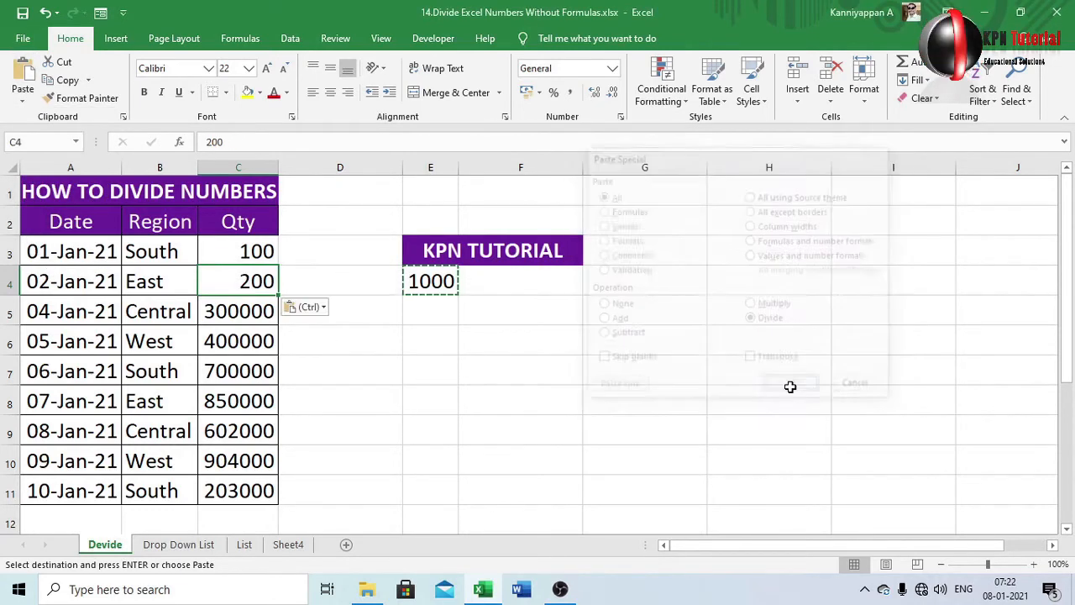
Divide the Qty values in C5:C11 by the copied 1000 using Paste Special with the Divide operation, and clear the copy selection
left_click(234, 311)
left_click_drag(235, 494, 235, 494)
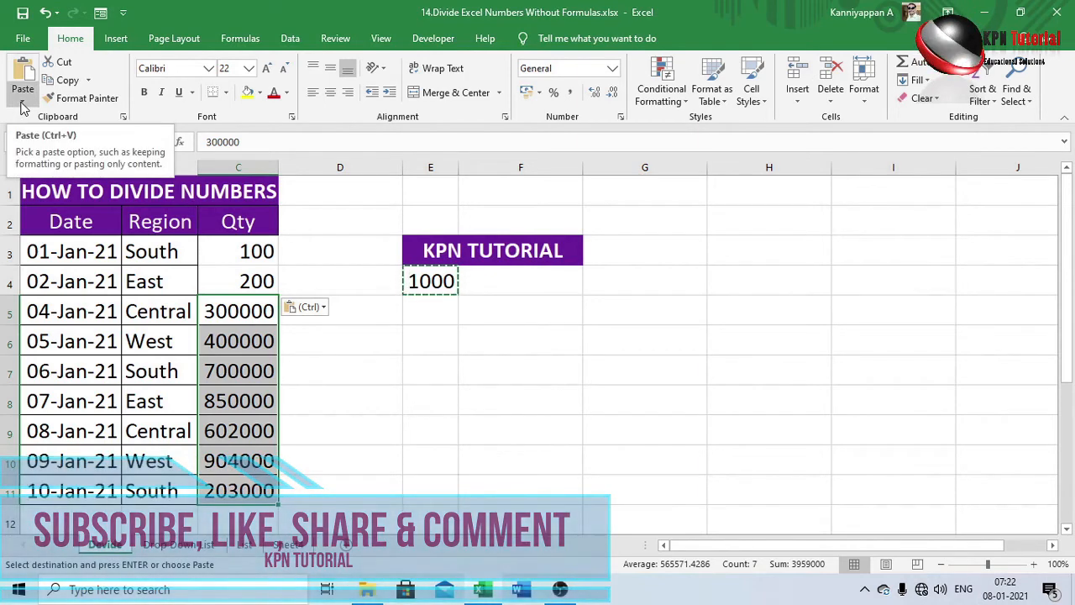
left_click(23, 107)
left_click(50, 267)
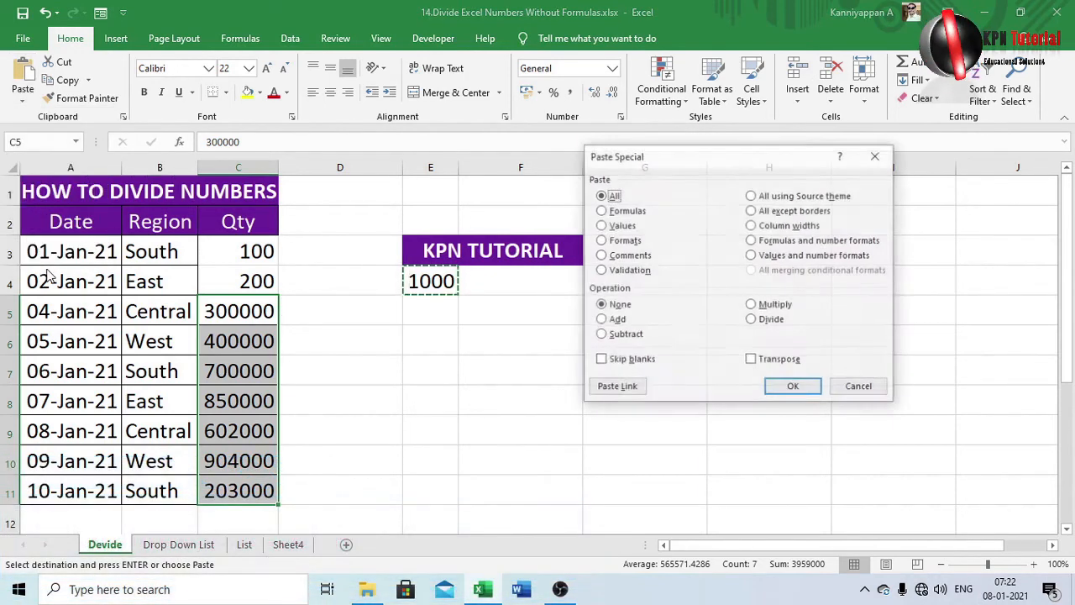
left_click(766, 321)
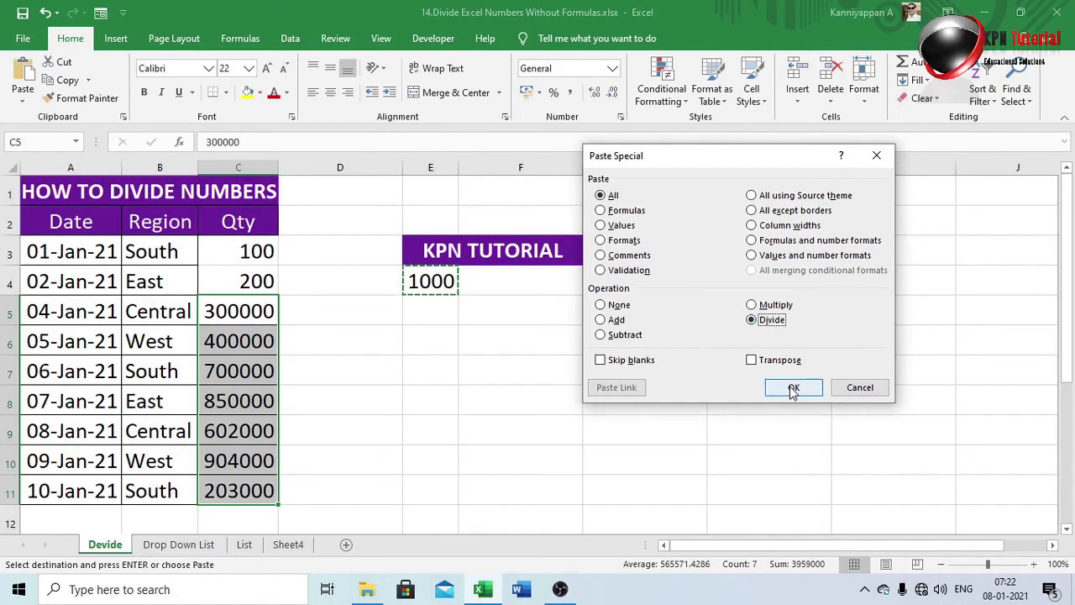
left_click(791, 387)
left_click(337, 400)
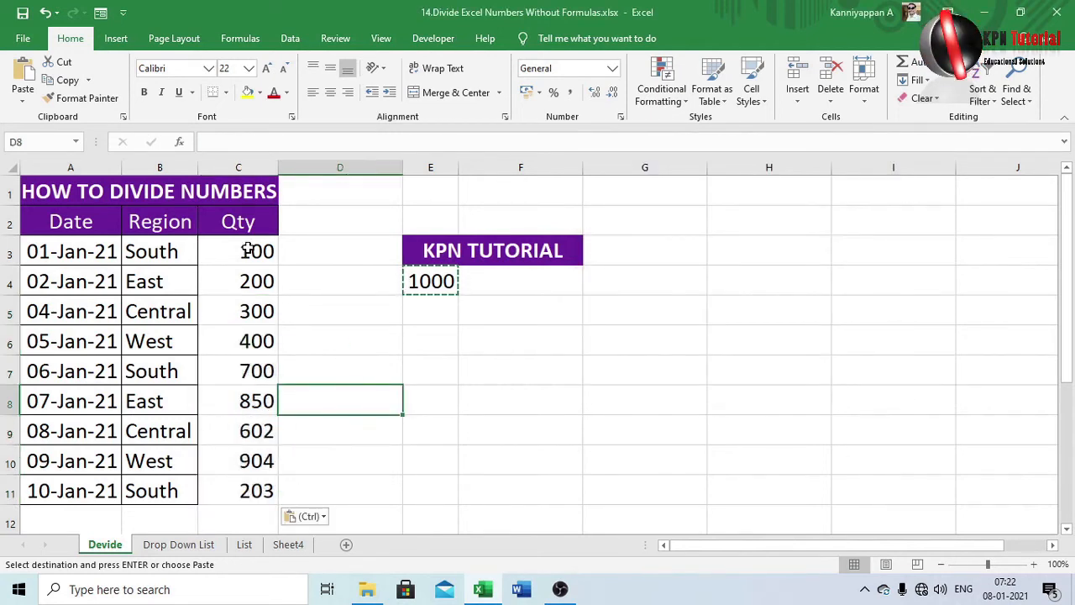
key("Escape")
Apply All Borders to the Qty values in C3:C11 and save the workbook
left_click_drag(249, 250, 241, 472)
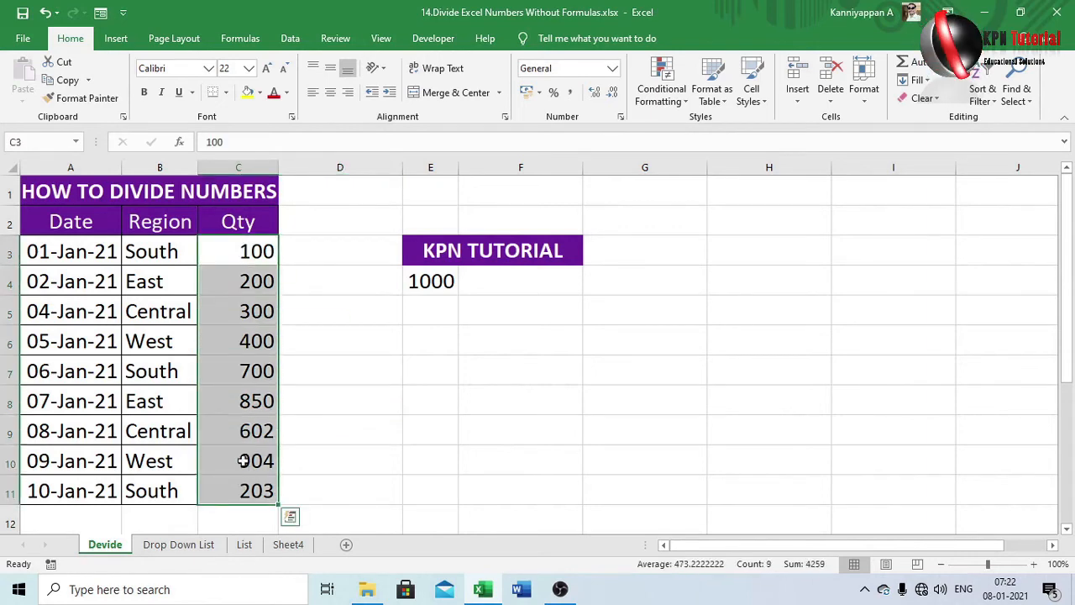
left_click(226, 94)
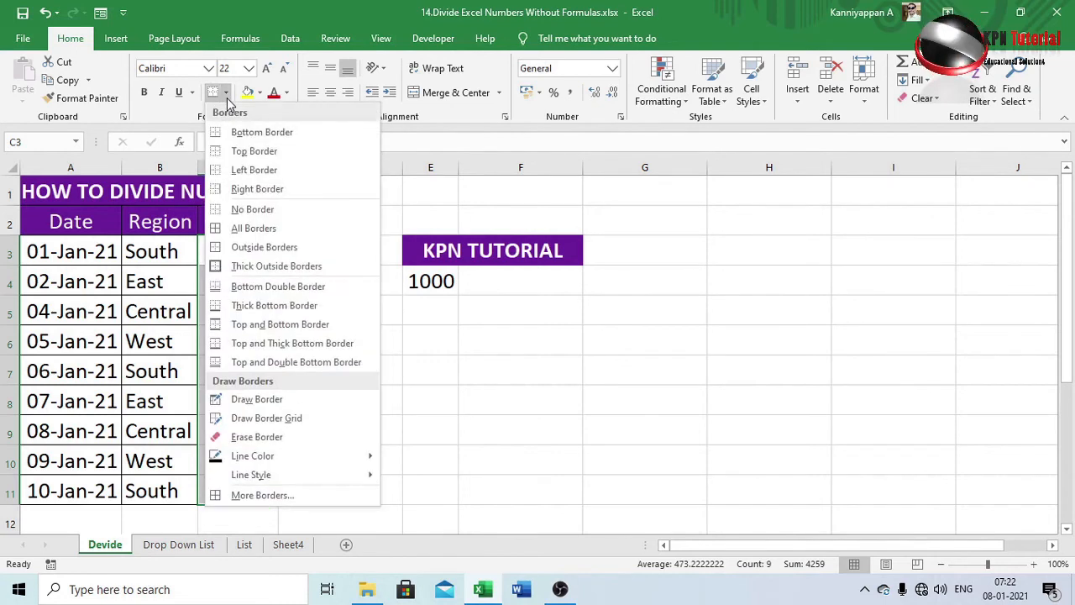
left_click(240, 231)
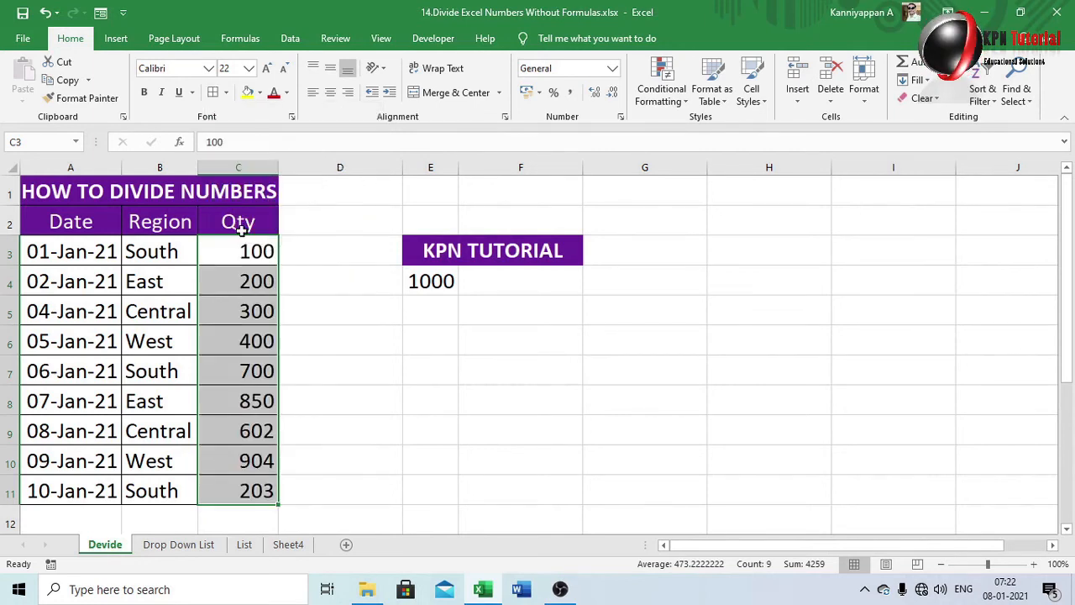
left_click(339, 334)
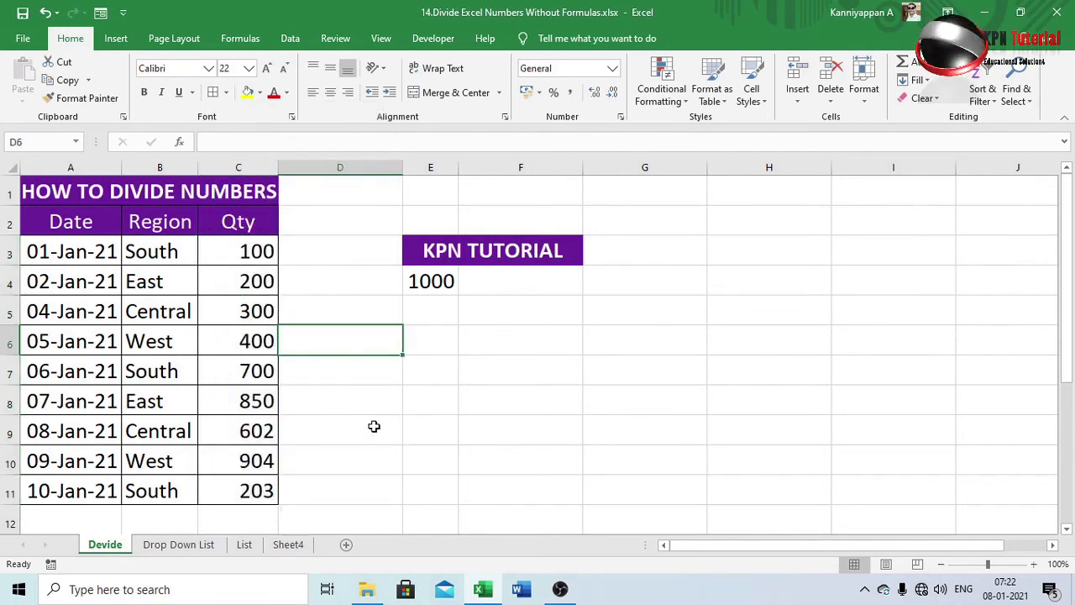
key("ctrl+s")
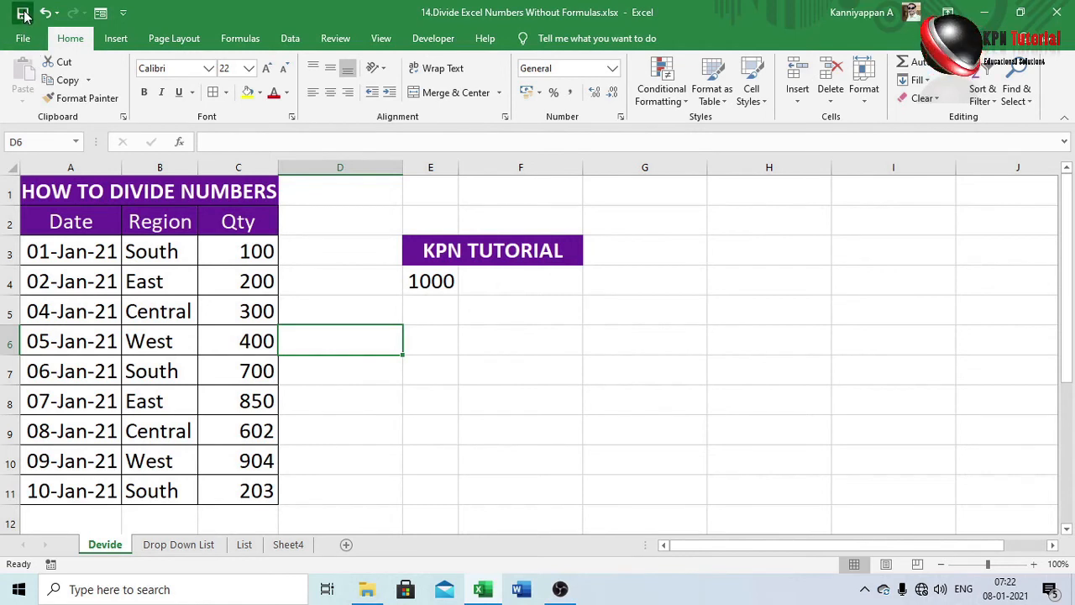